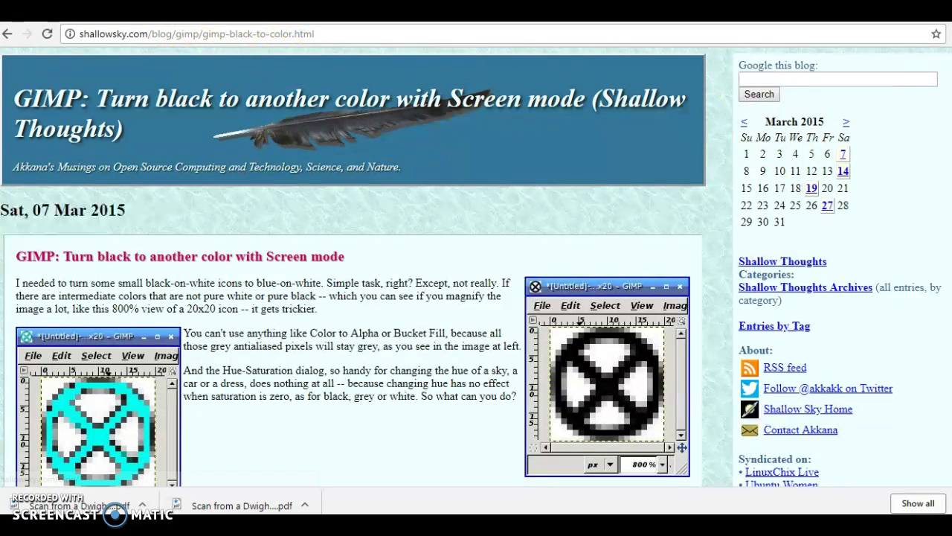
Read through the blog article on turning black to another color with Screen mode, including the section on intensifying the effect with contrast
scroll(758, 138, "down", 1)
scroll(758, 137, "down", 3)
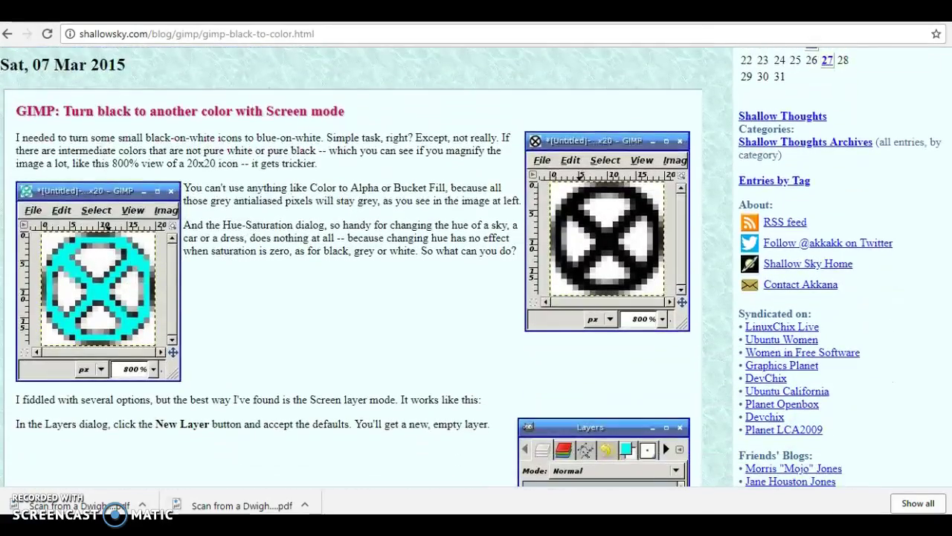
scroll(758, 137, "down", 5)
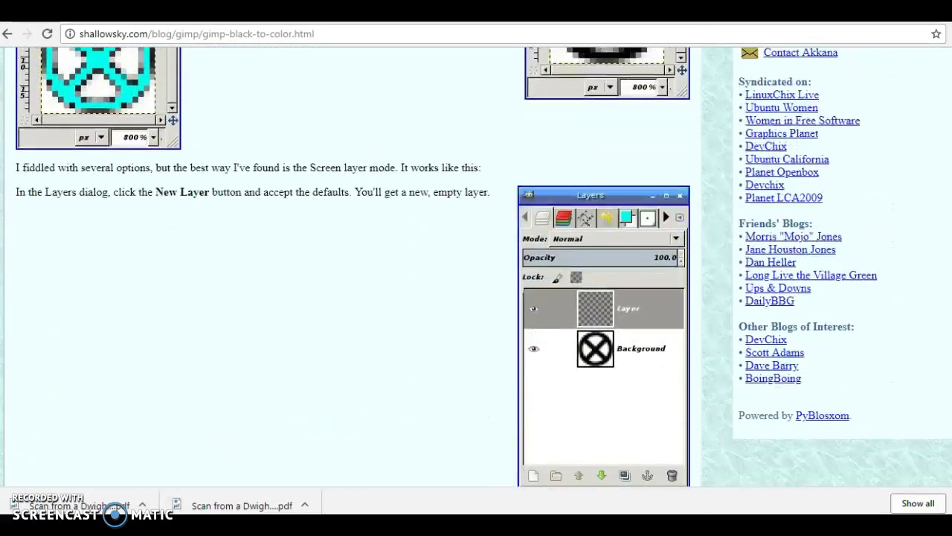
scroll(476, 266, "down", 3)
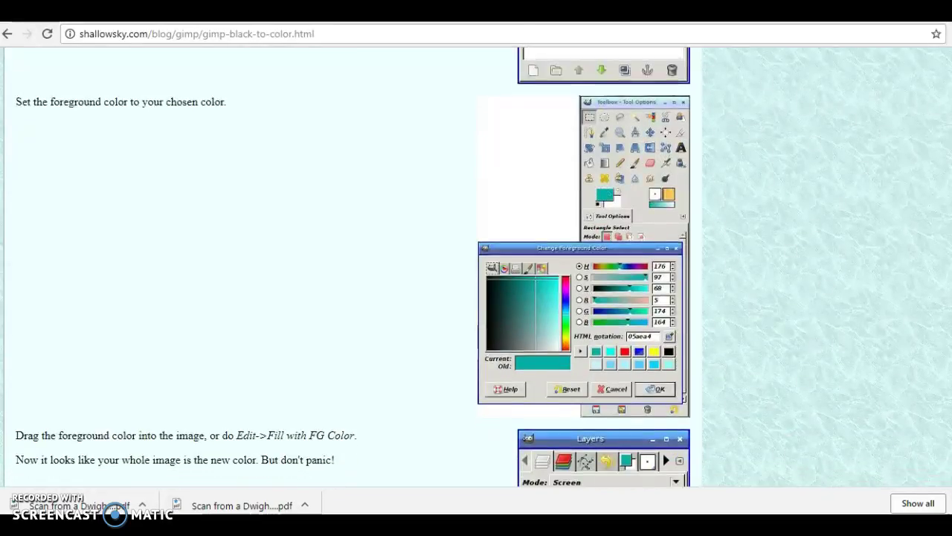
scroll(476, 266, "down", 5)
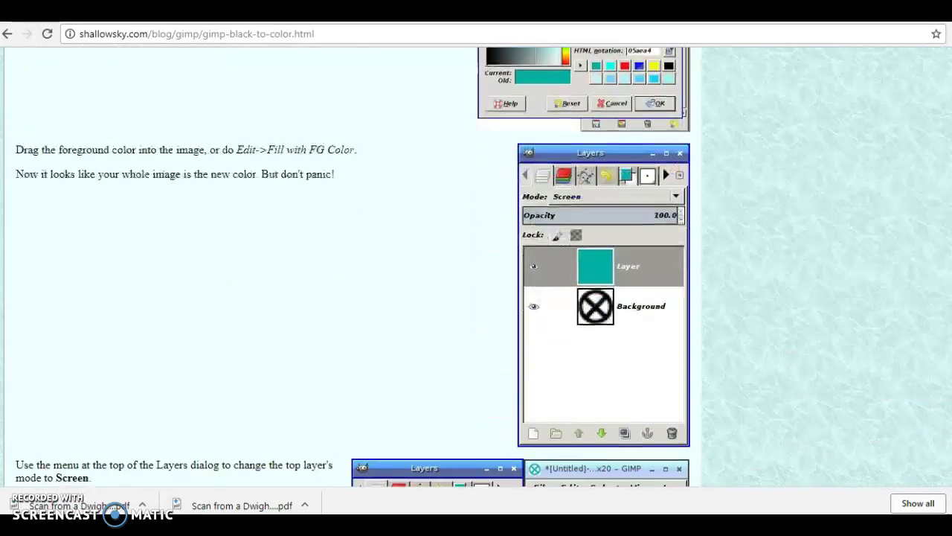
scroll(476, 266, "down", 4)
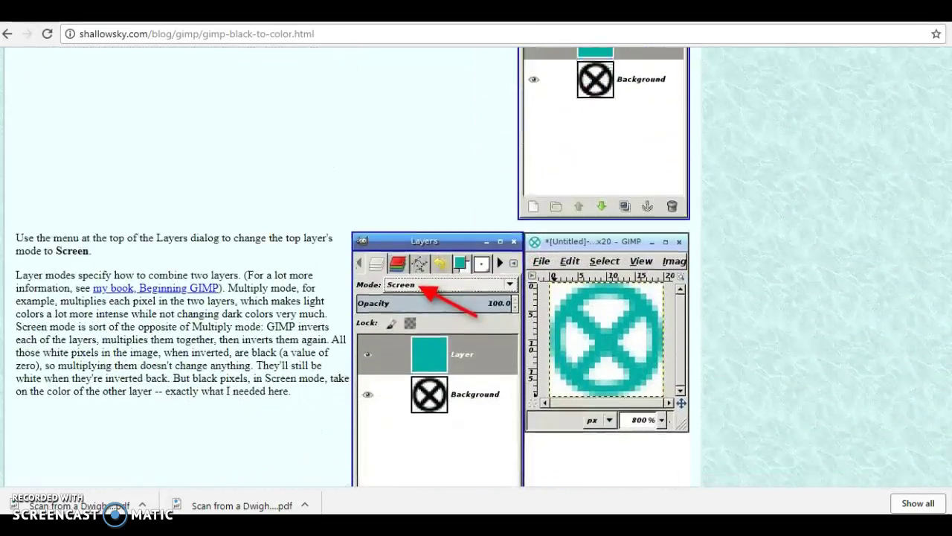
scroll(476, 266, "down", 4)
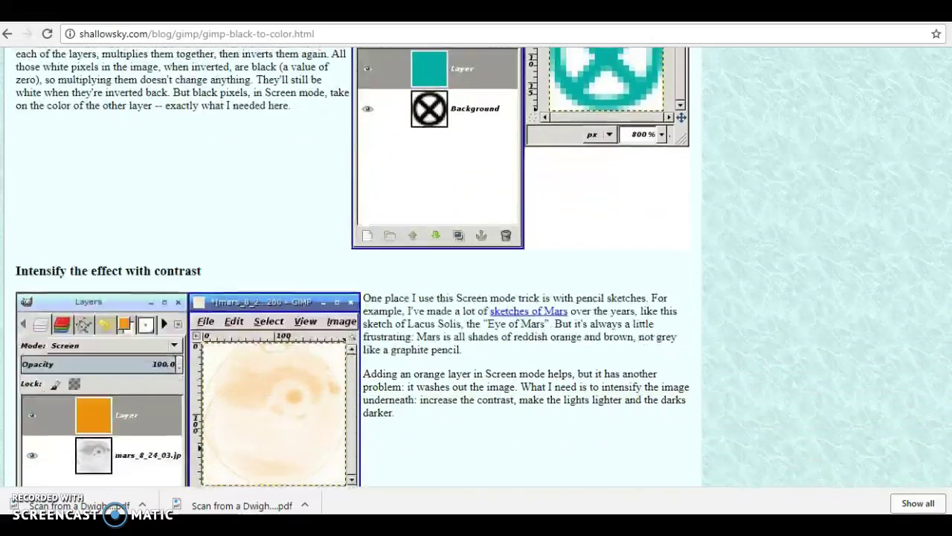
scroll(476, 267, "down", 6)
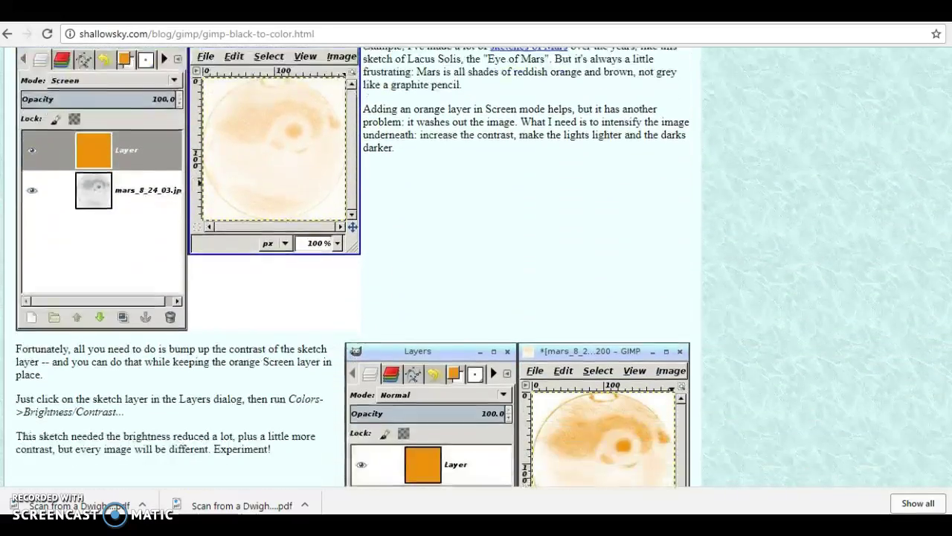
scroll(476, 267, "down", 1)
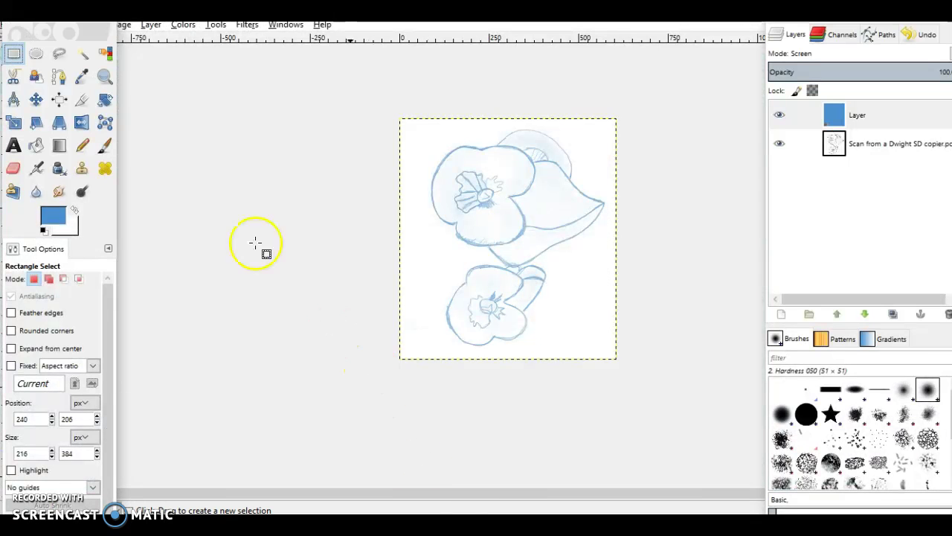
Switch to GIMP, move the toolbox clear of the main menu, and browse to the White House folder for opening an image
left_click_drag(74, 11, 74, 36)
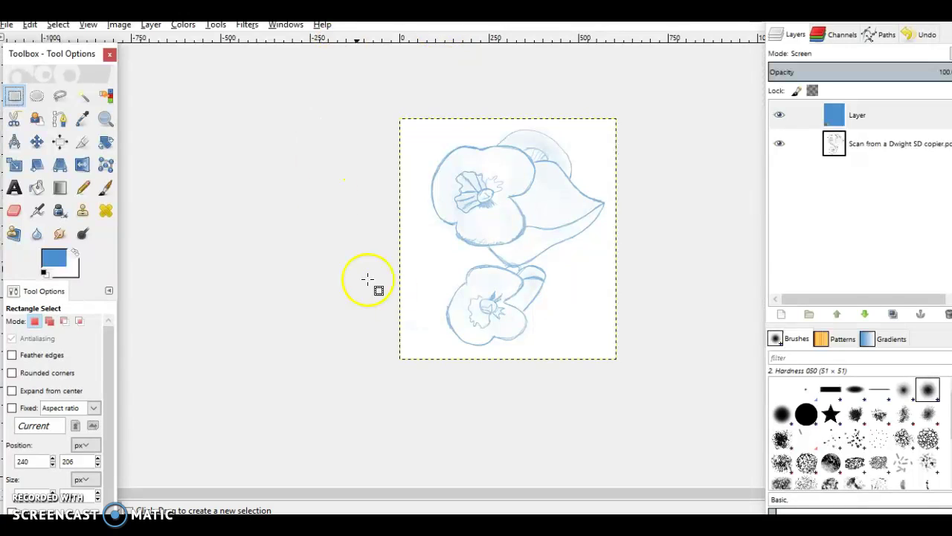
left_click(7, 25)
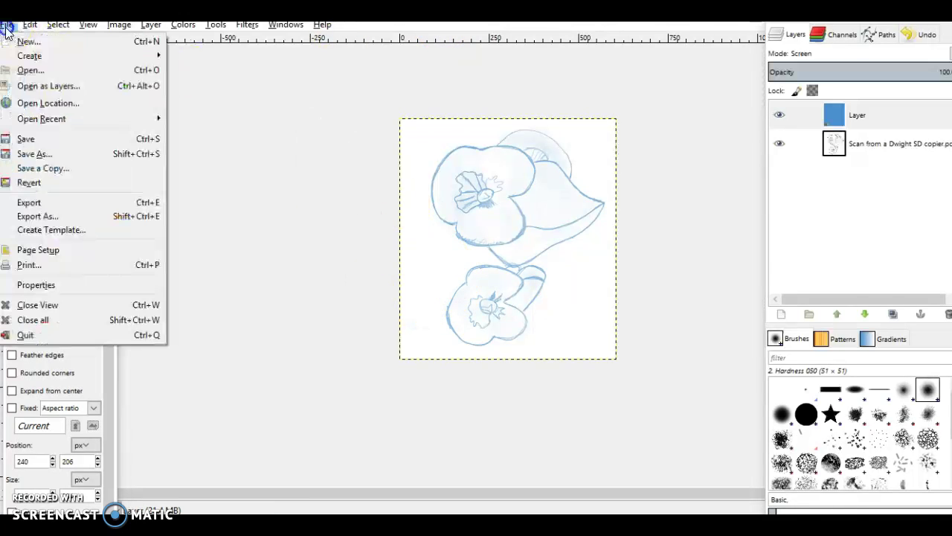
left_click(25, 70)
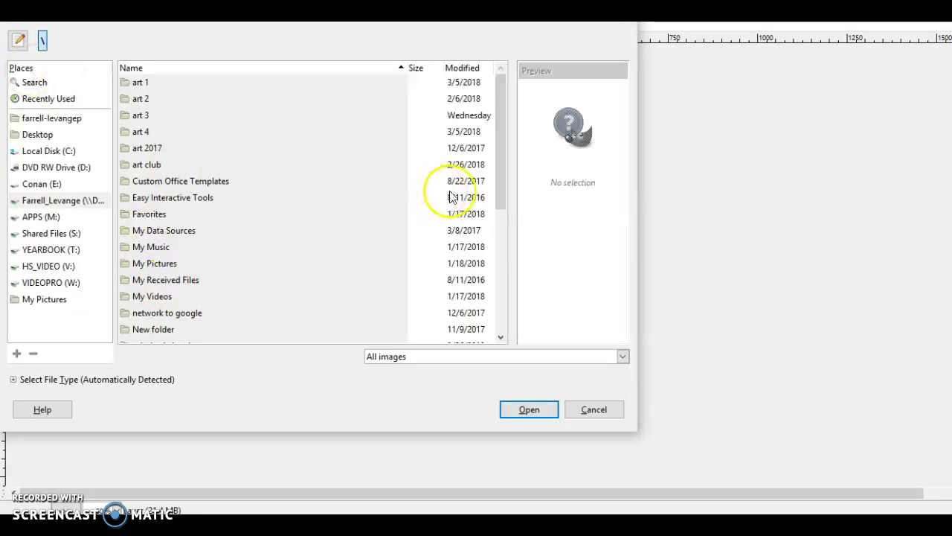
left_click_drag(499, 190, 501, 231)
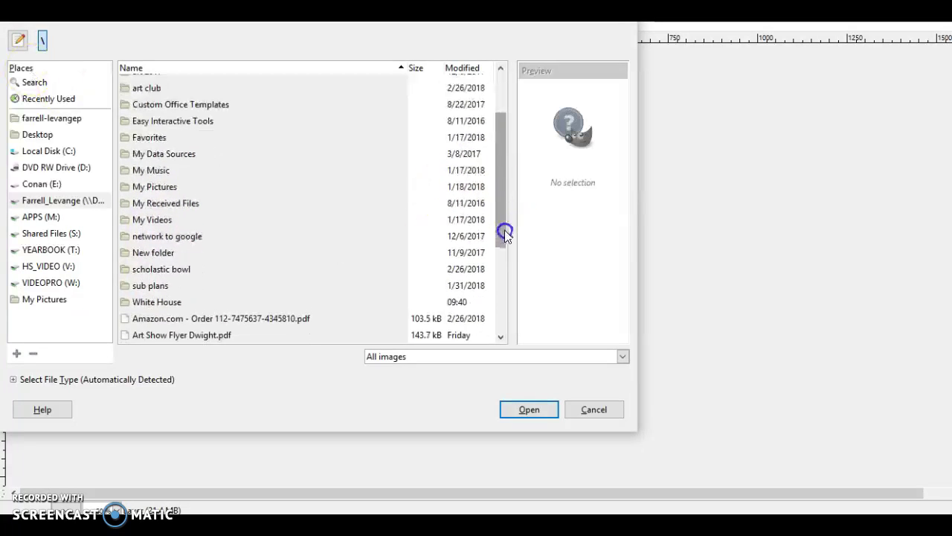
double_click(170, 299)
Import "Scan from a Dwight SD copier (1).pdf" with the default import settings and maximize its image window
left_click(347, 86)
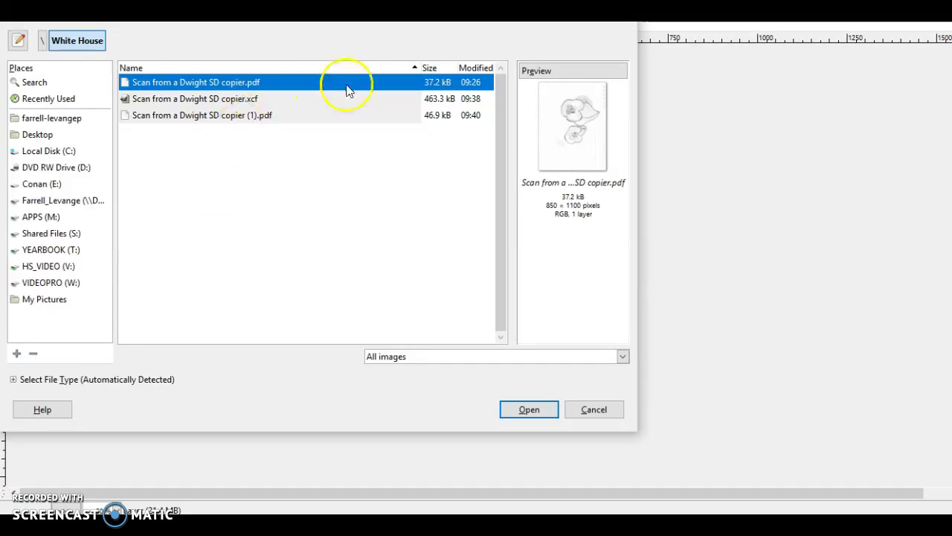
left_click(269, 119)
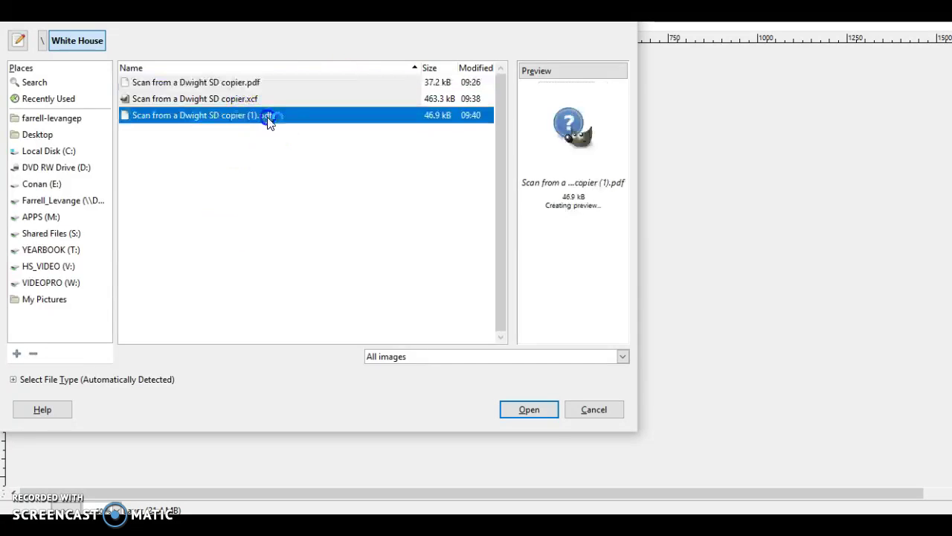
left_click(532, 410)
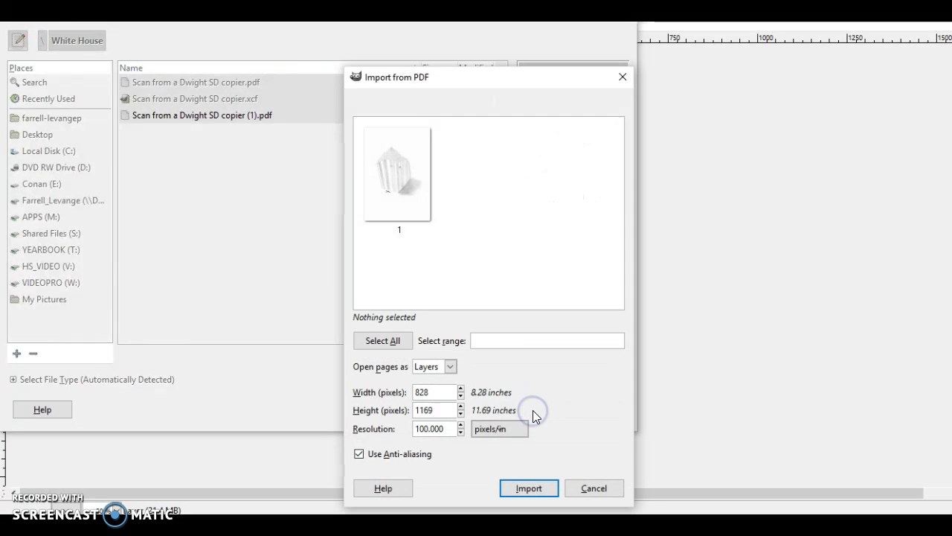
left_click(529, 491)
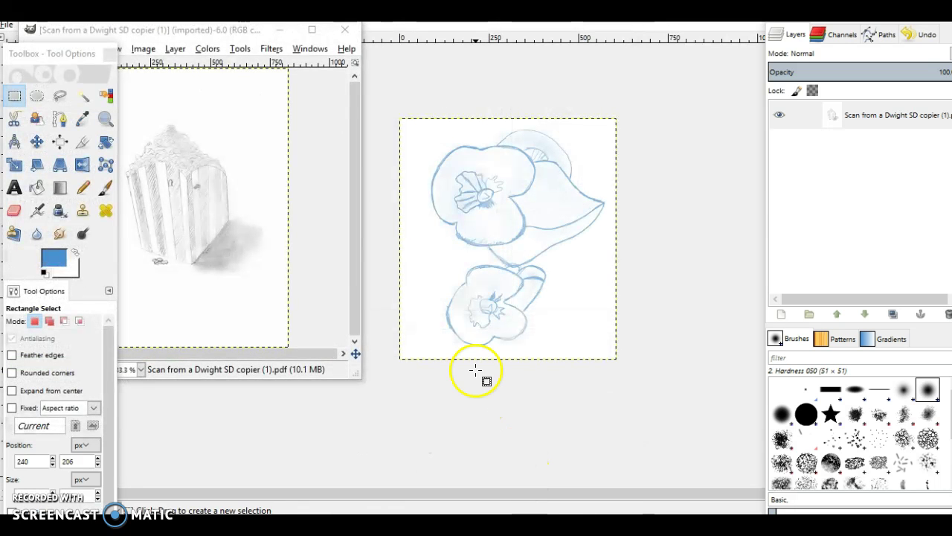
left_click(313, 30)
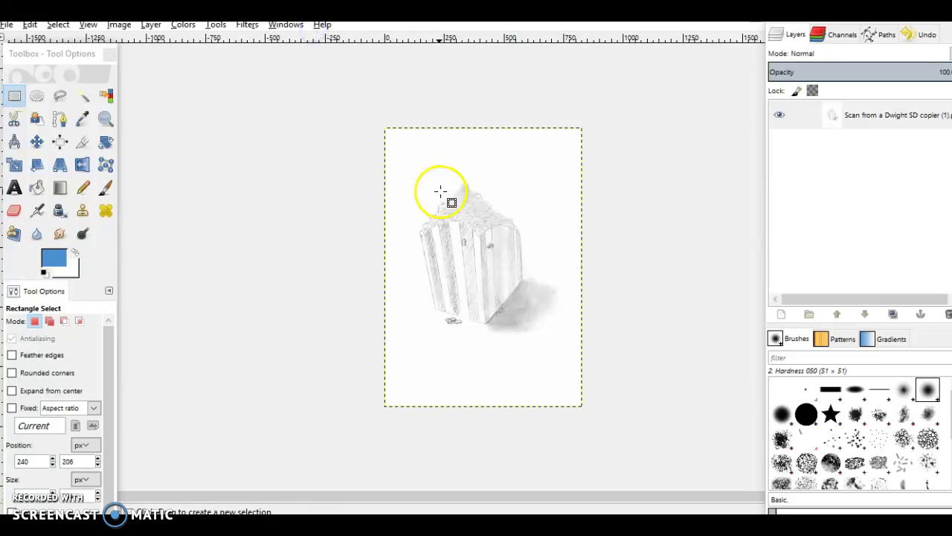
Add a new layer with transparency fill above the scanned drawing and set its mode to Screen
right_click(923, 116)
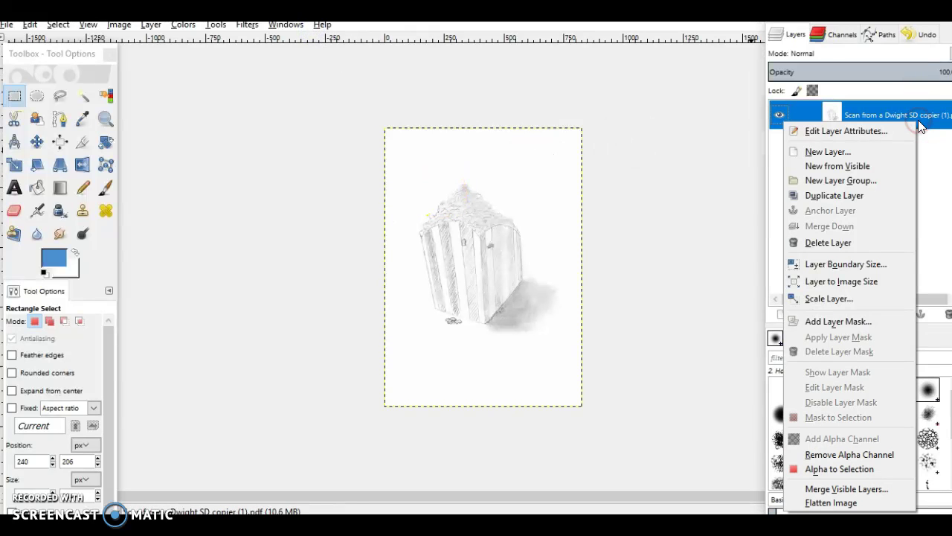
left_click(824, 151)
left_click(829, 273)
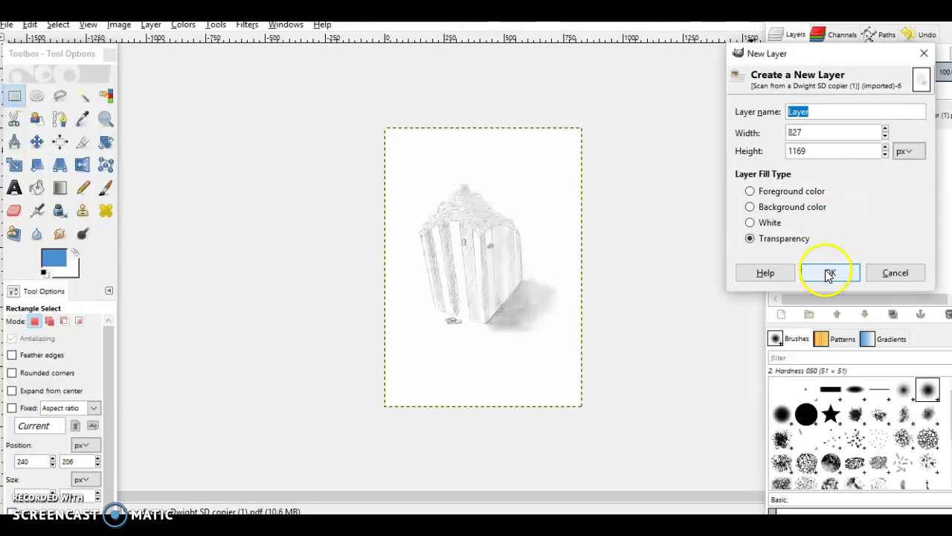
left_click(887, 204)
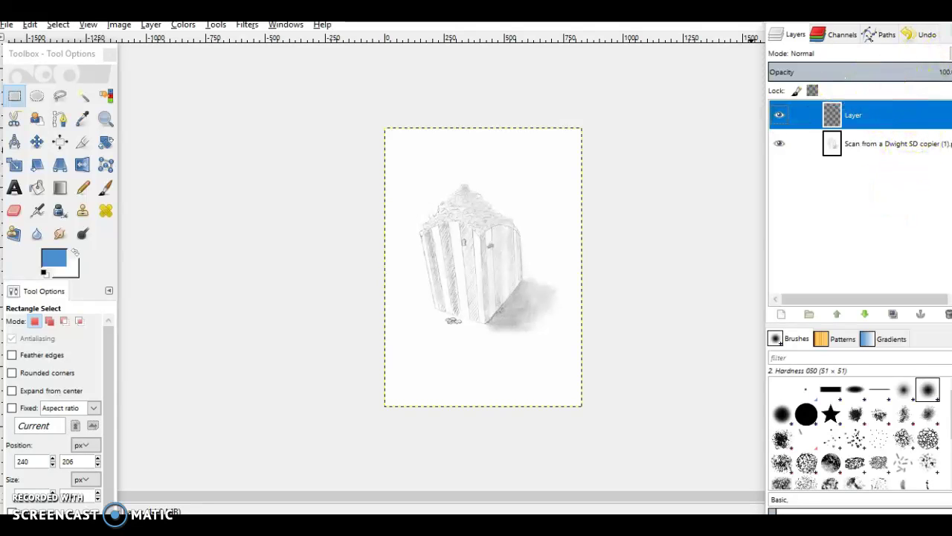
left_click(892, 53)
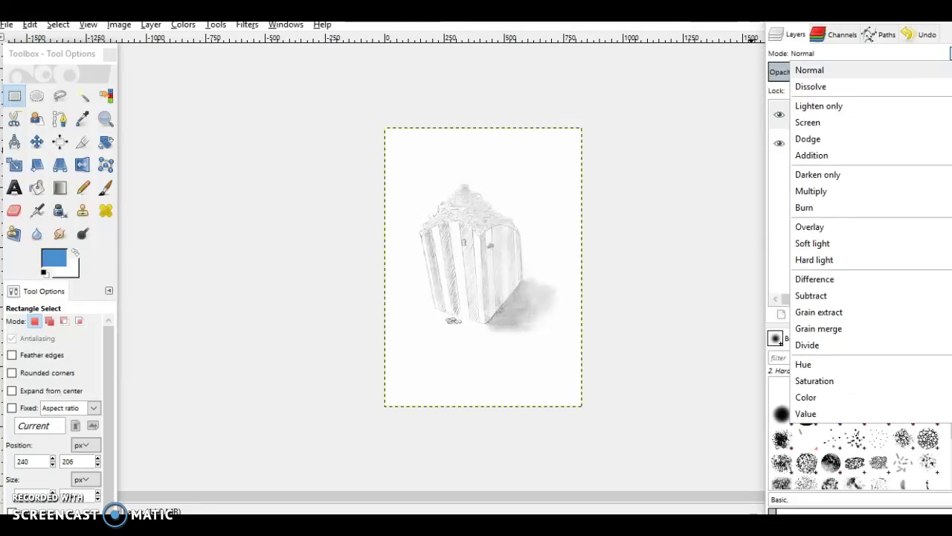
left_click(887, 127)
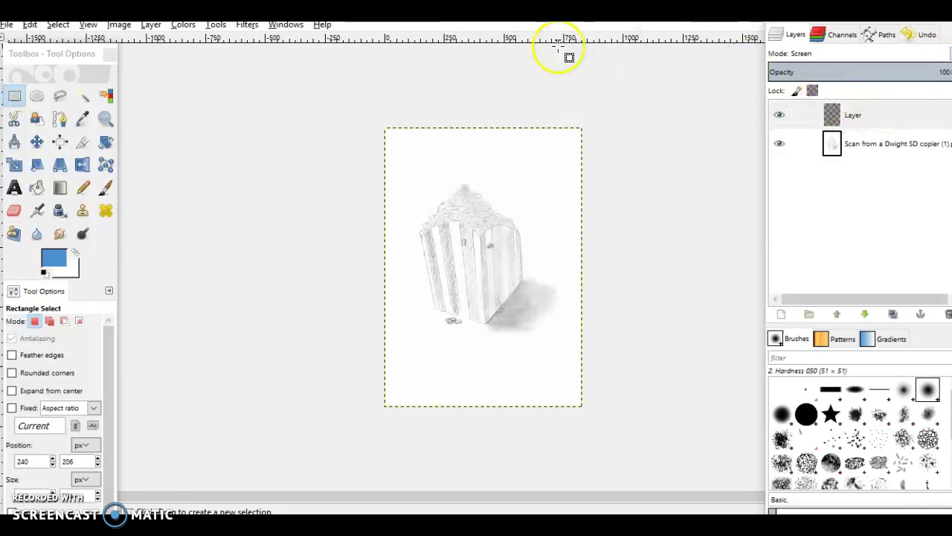
Set the foreground color to a77c37 and fill the new layer with it
left_click(60, 260)
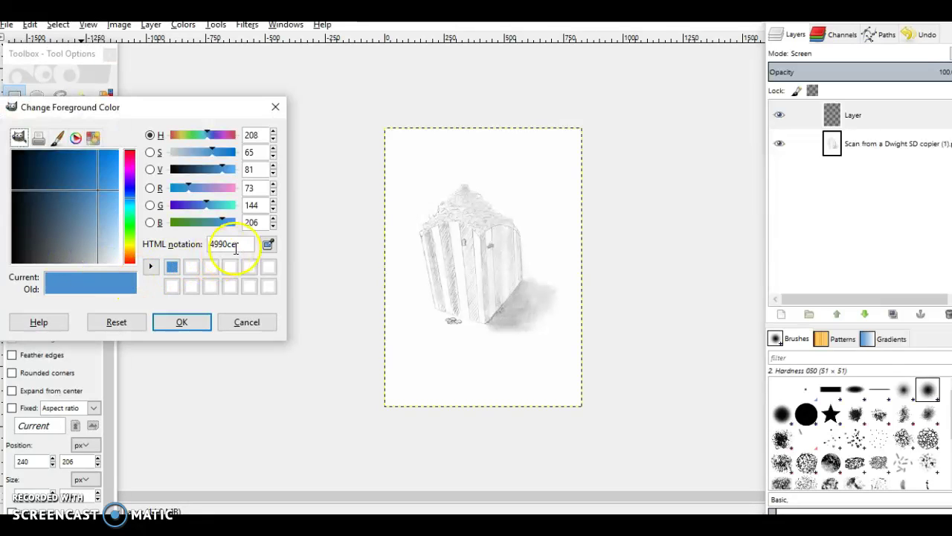
left_click(238, 244)
left_click_drag(214, 245, 224, 244)
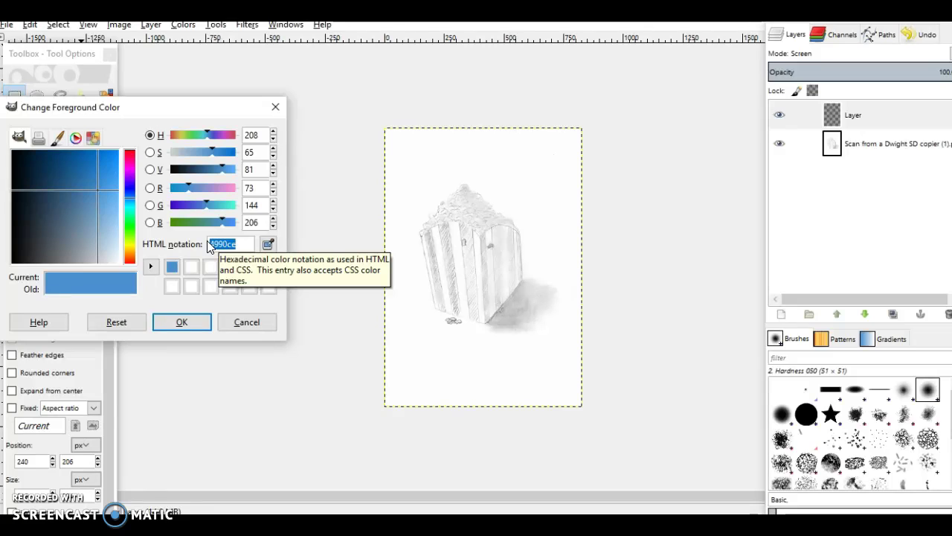
type("a")
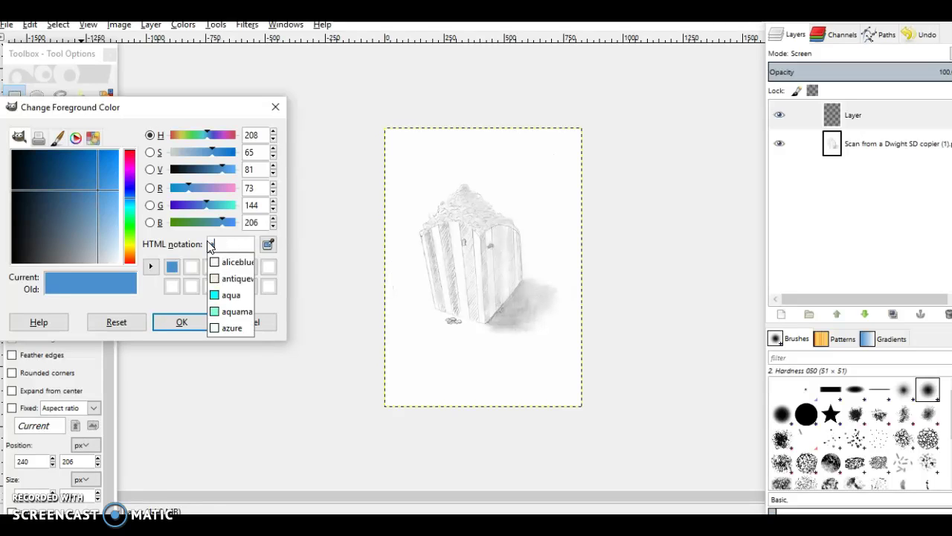
type("77c37")
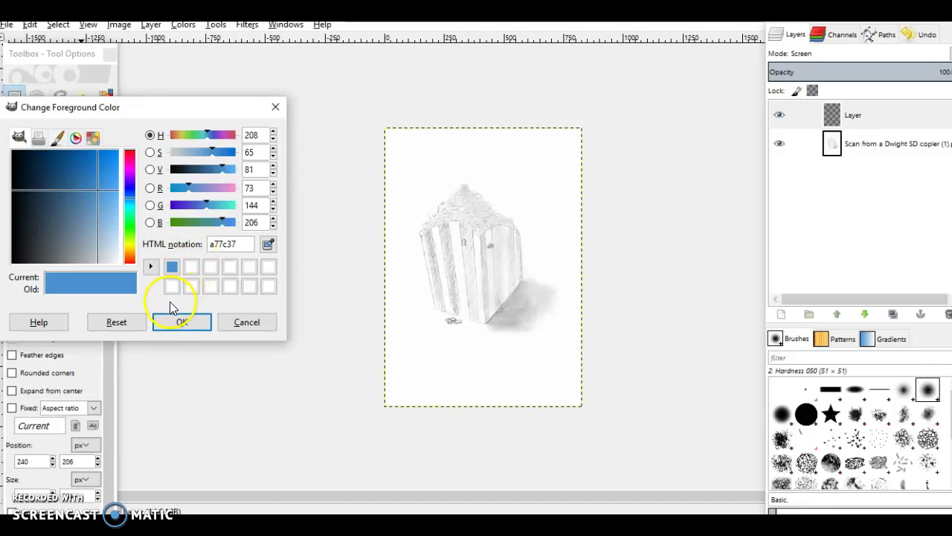
left_click(238, 265)
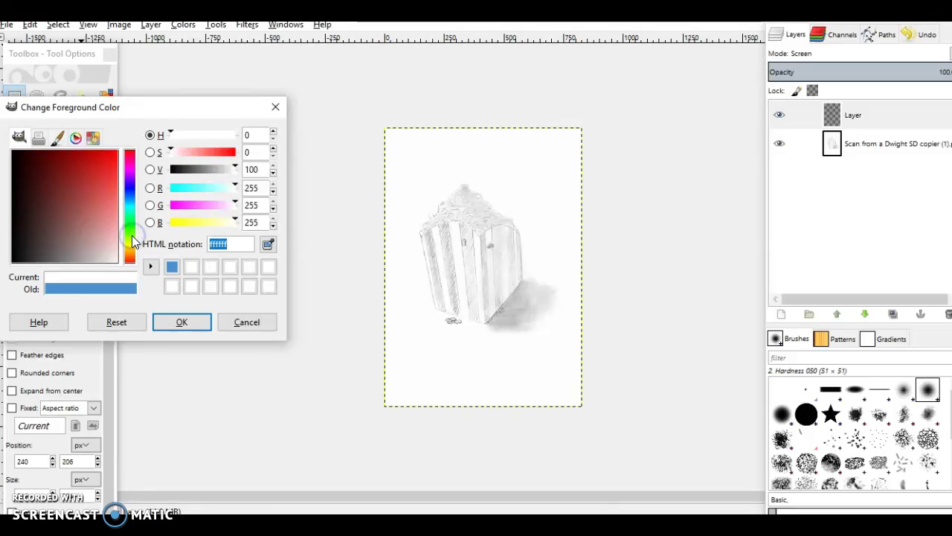
type("a77c37")
left_click(188, 311)
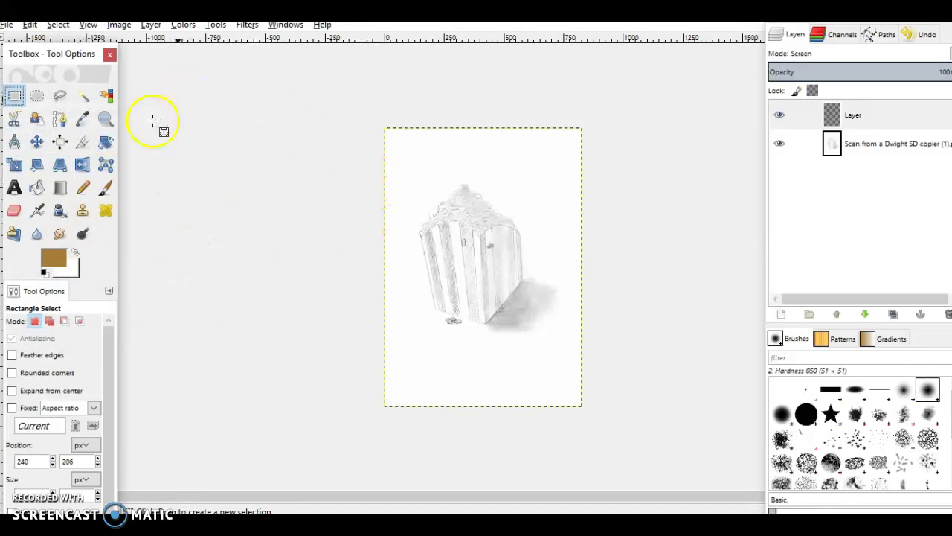
left_click(33, 27)
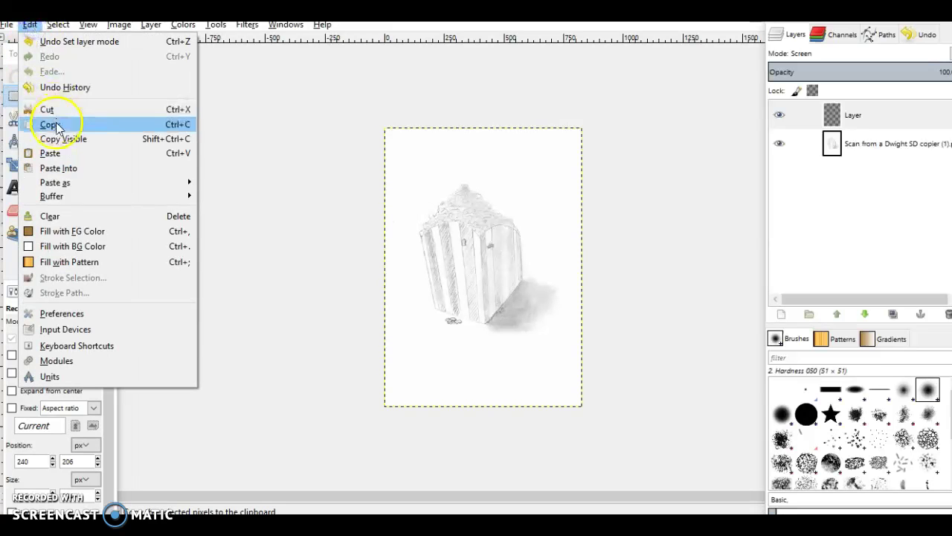
left_click(64, 231)
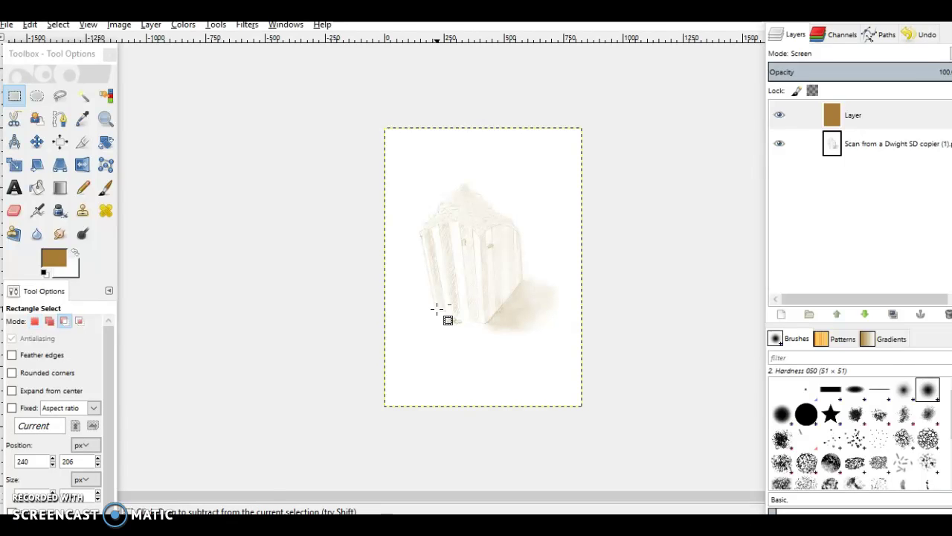
Undo the fill and the layer mode change, and restore both by returning to the Fill with Foreground Color state in the undo history
key("ctrl+z")
key("ctrl+z")
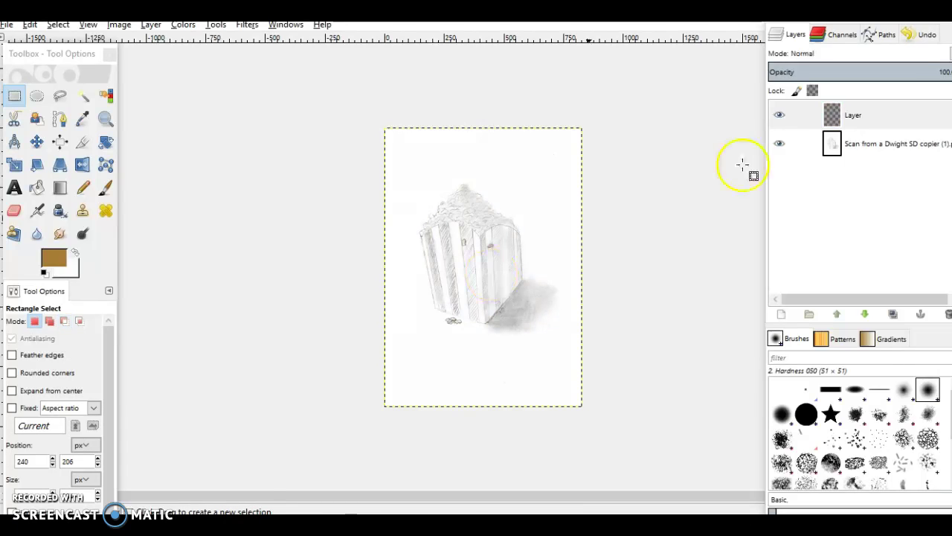
left_click(922, 37)
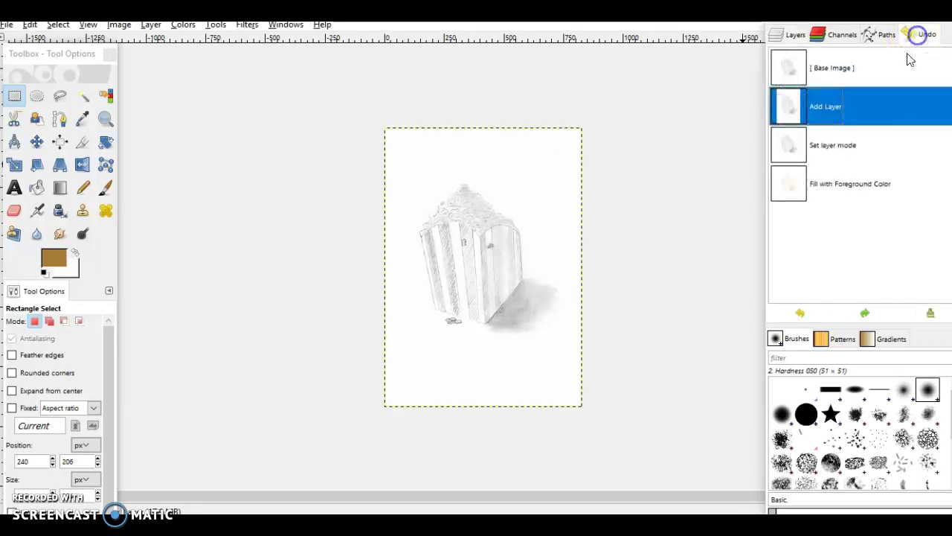
left_click(871, 184)
left_click(873, 148)
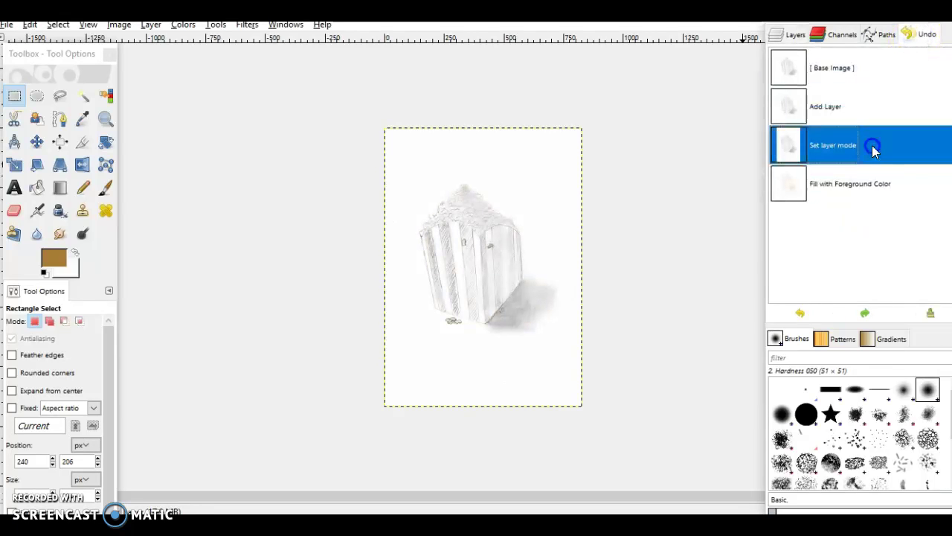
left_click(874, 183)
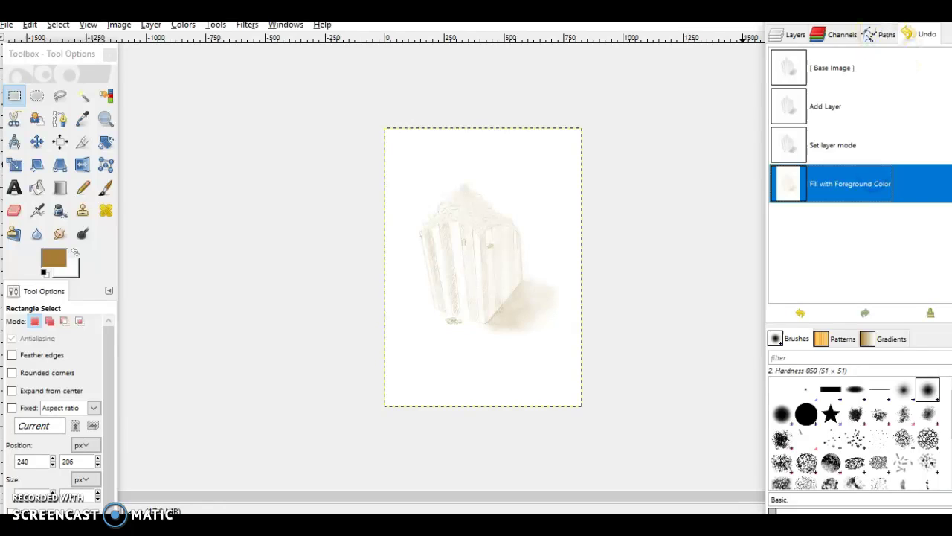
left_click(791, 34)
left_click(788, 154)
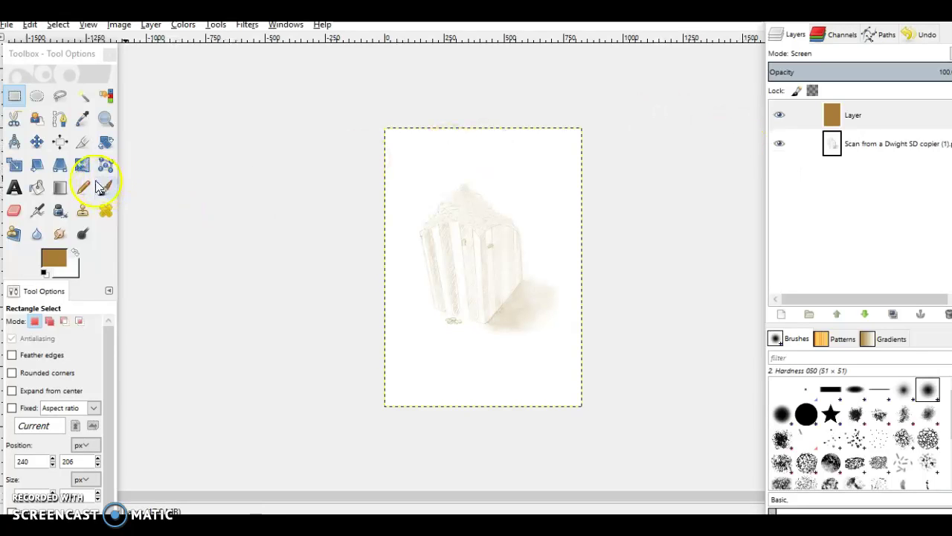
Crop the image to an area of about 738 by 759 px around the popcorn box and its shadow
left_click(83, 142)
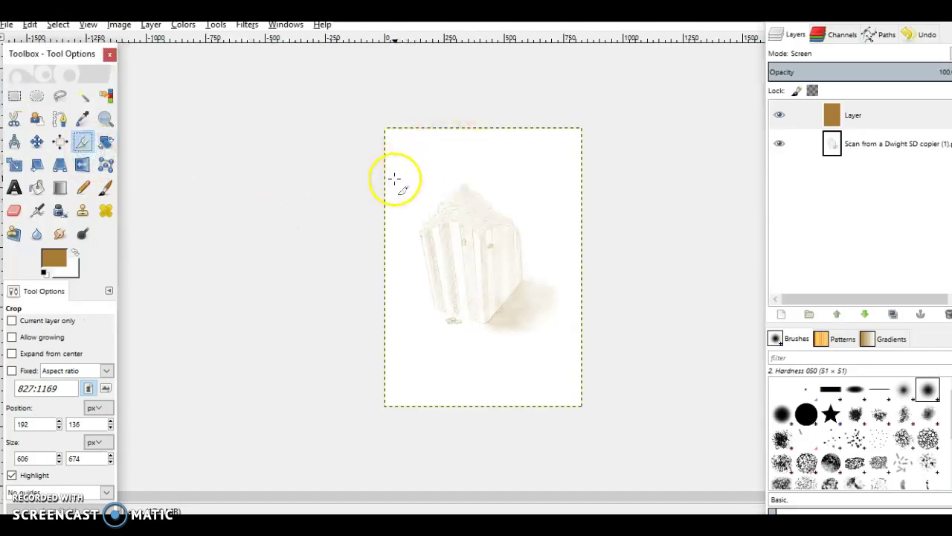
left_click_drag(396, 170, 570, 349)
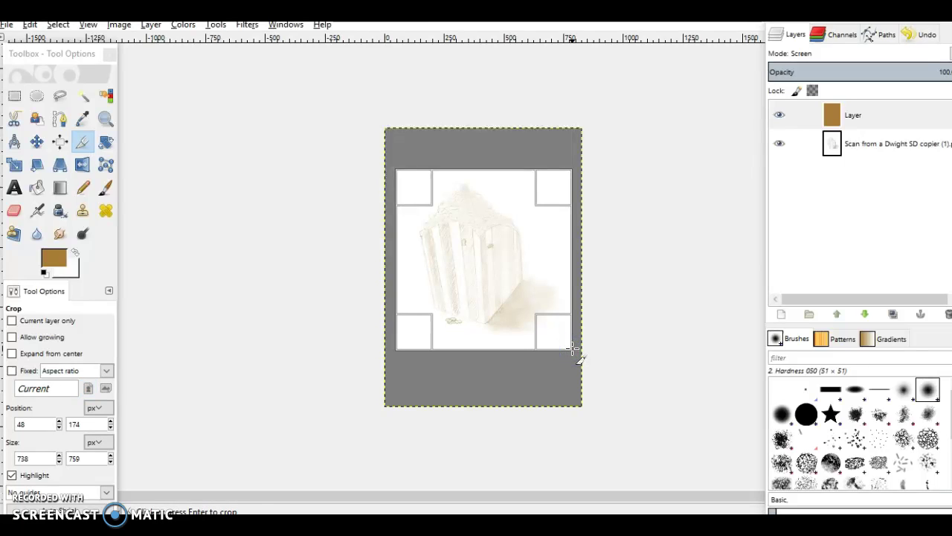
key("Return")
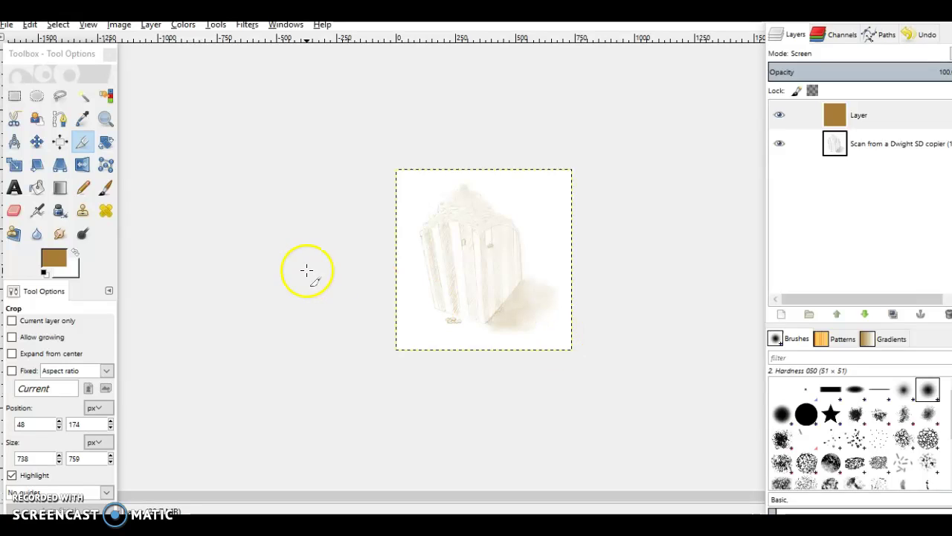
Add a new layer with transparency fill between the scanned drawing and the brown layer
left_click(108, 120)
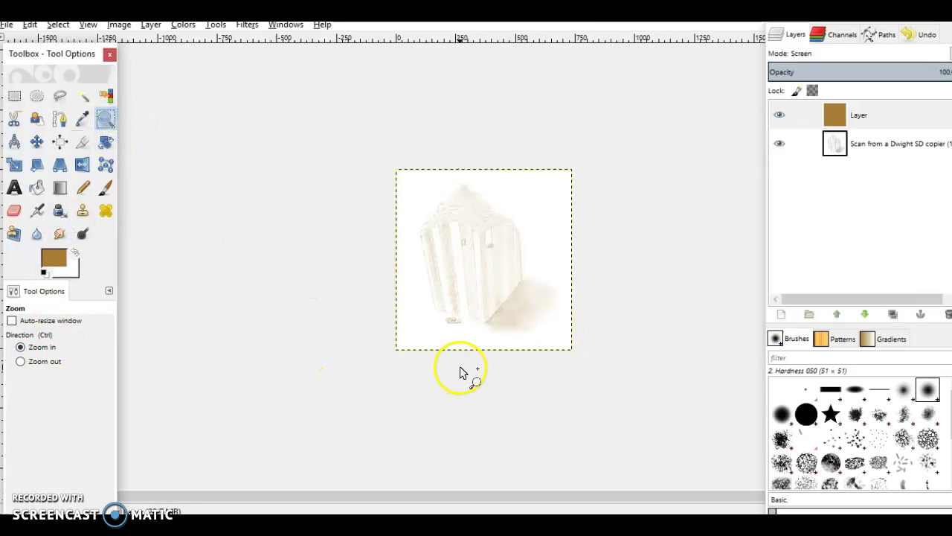
left_click(476, 280)
left_click(477, 281)
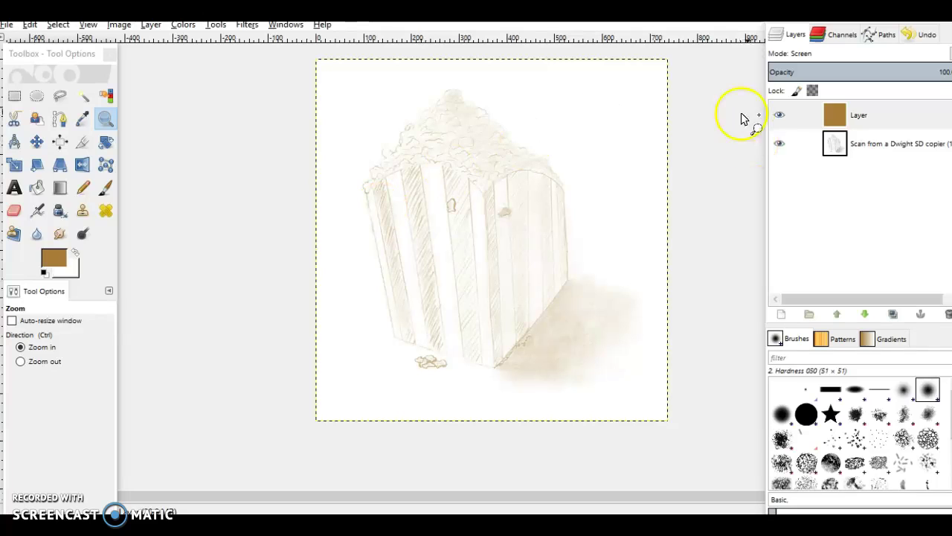
right_click(870, 145)
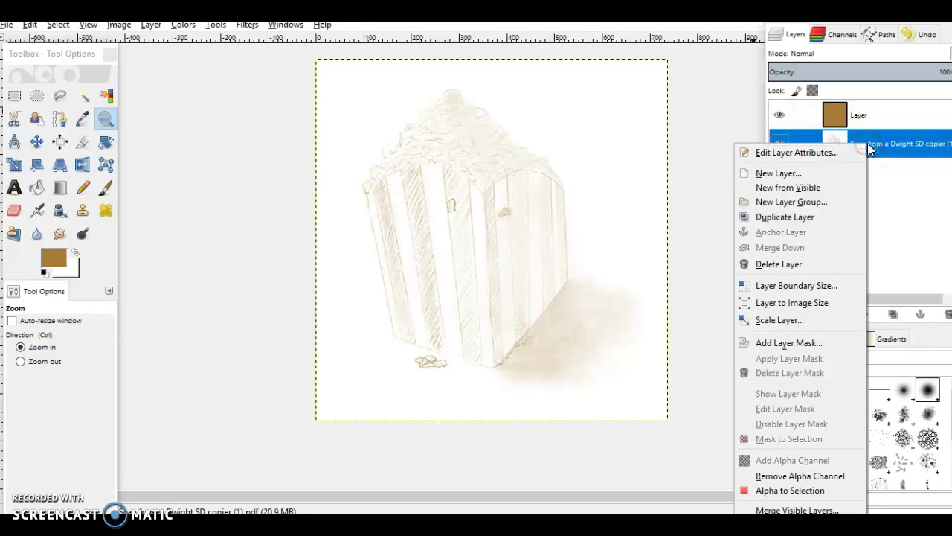
left_click(837, 174)
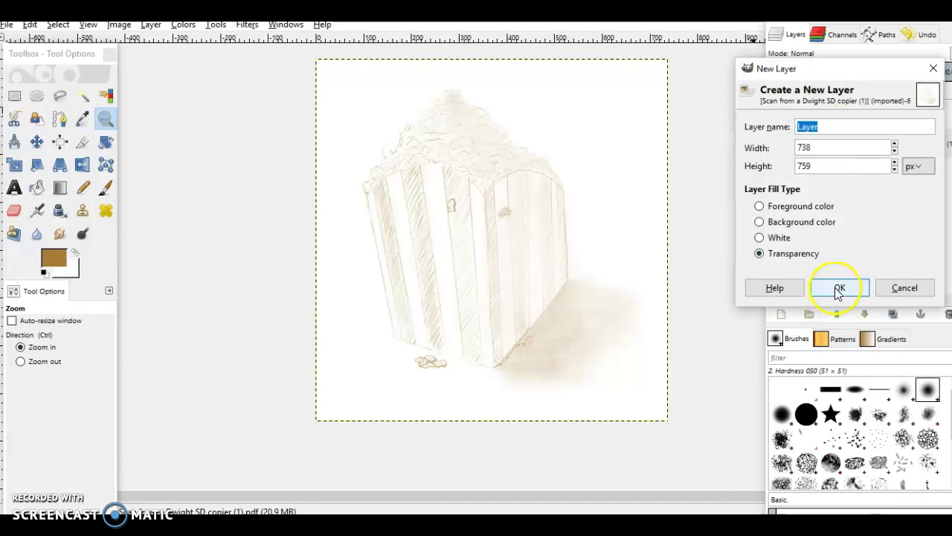
left_click(838, 288)
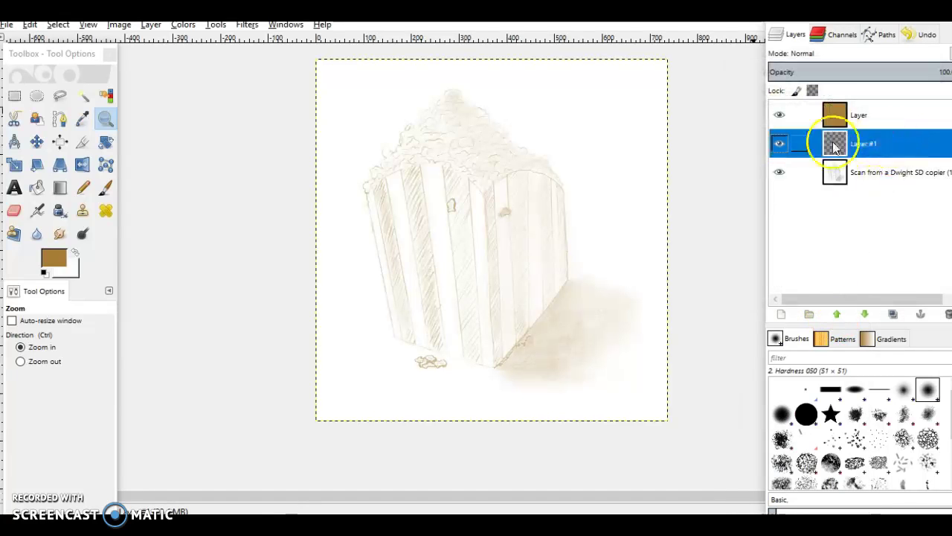
Set the foreground color to the pink ed1590
left_click(43, 265)
left_click(244, 243)
left_click(227, 247)
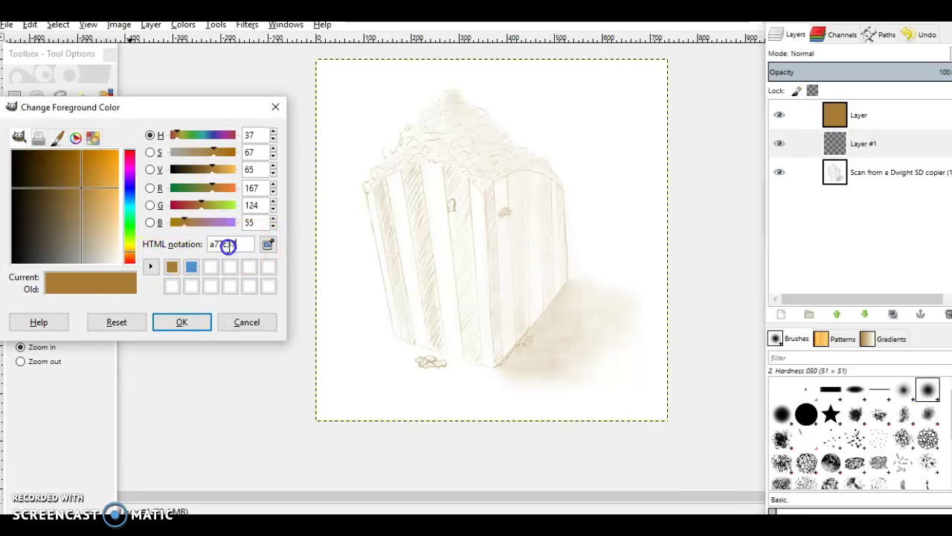
type("ed1590")
key("Return")
left_click(181, 323)
left_click(182, 322)
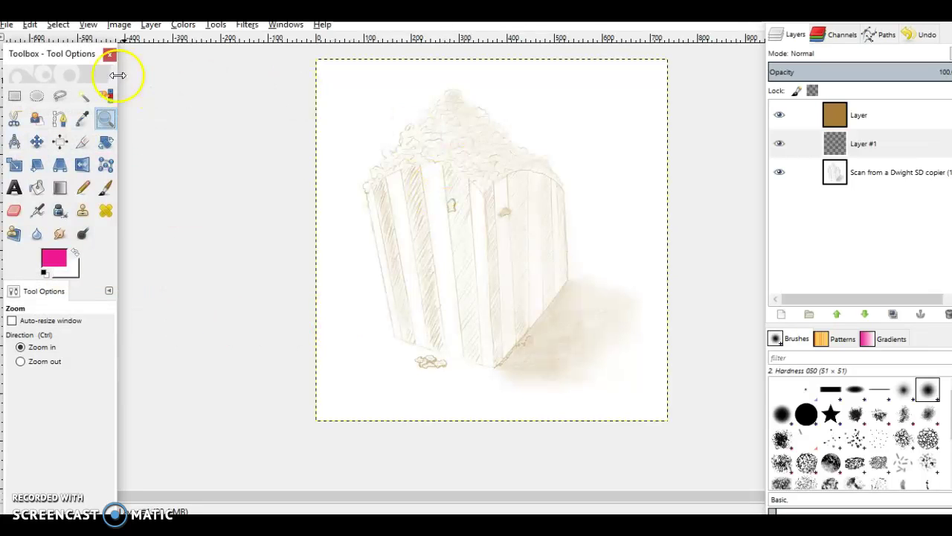
Fill the new middle layer with the foreground color and set its mode to Screen
left_click(34, 26)
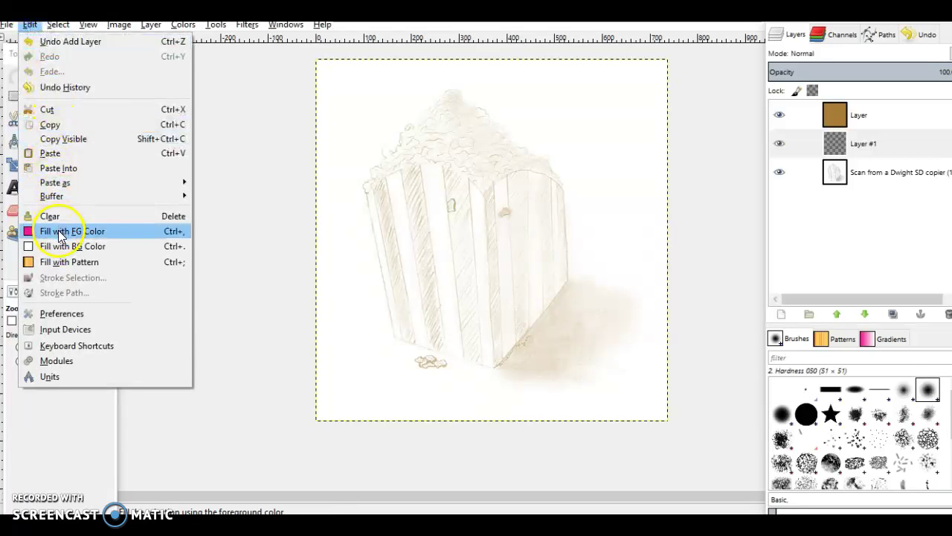
left_click(60, 237)
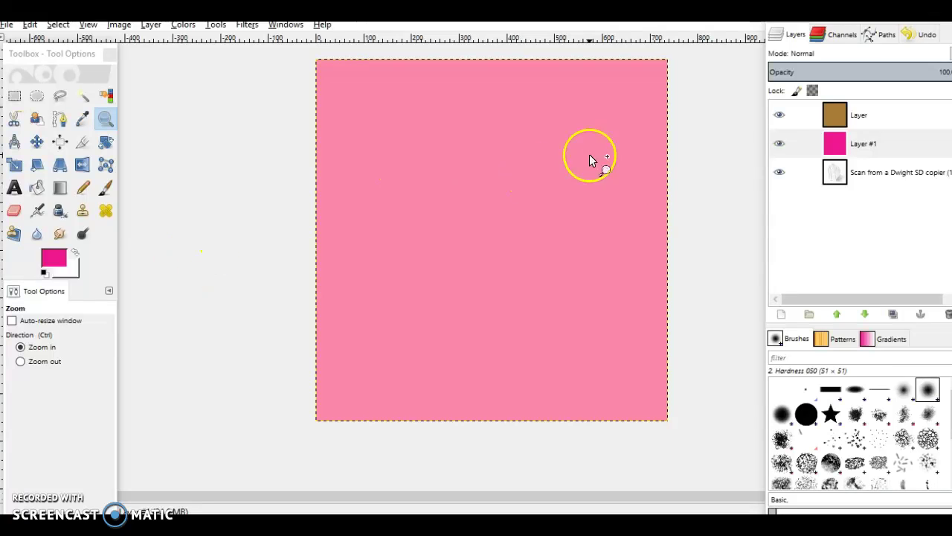
left_click(950, 53)
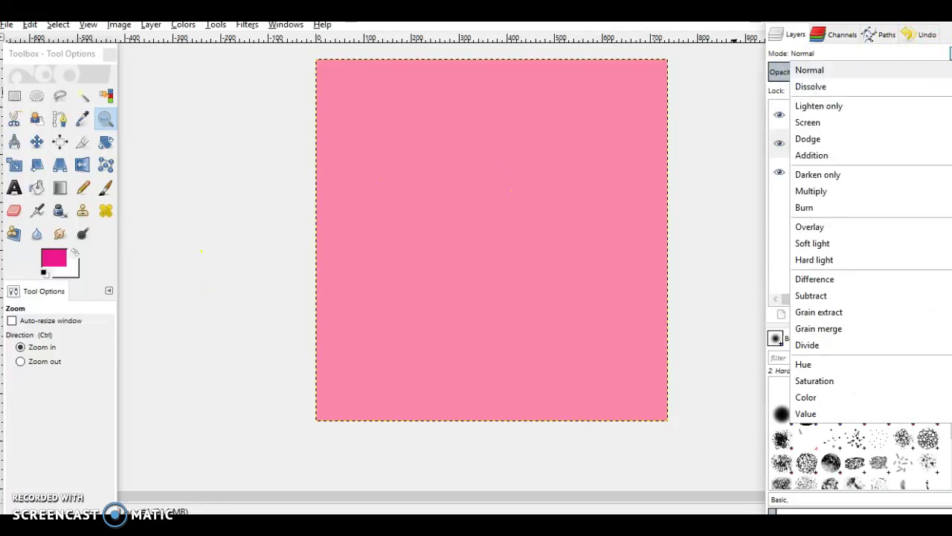
left_click(906, 126)
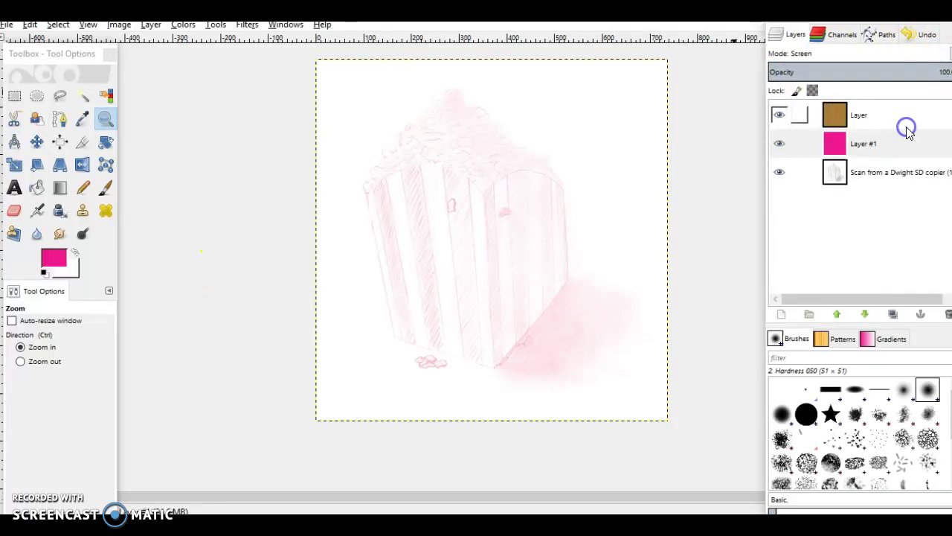
Hide the brown layer and erase the pink layer over the loose popcorn pieces at the foot of the box
mouse_move(833, 116)
left_mouse_down()
mouse_move(822, 113)
mouse_move(789, 165)
mouse_move(835, 136)
mouse_move(786, 127)
mouse_move(740, 149)
mouse_move(780, 139)
mouse_move(784, 121)
mouse_move(833, 111)
mouse_move(502, 312)
left_mouse_up()
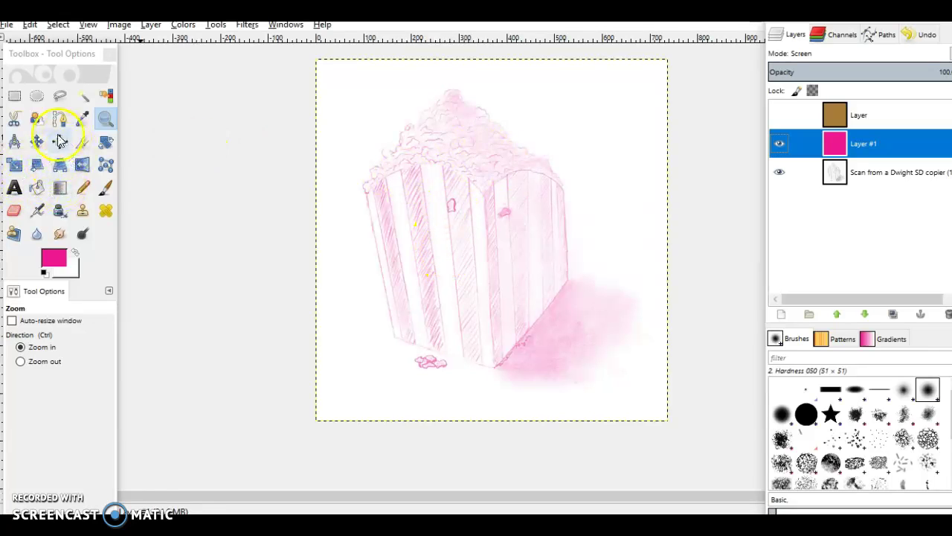
left_click(14, 210)
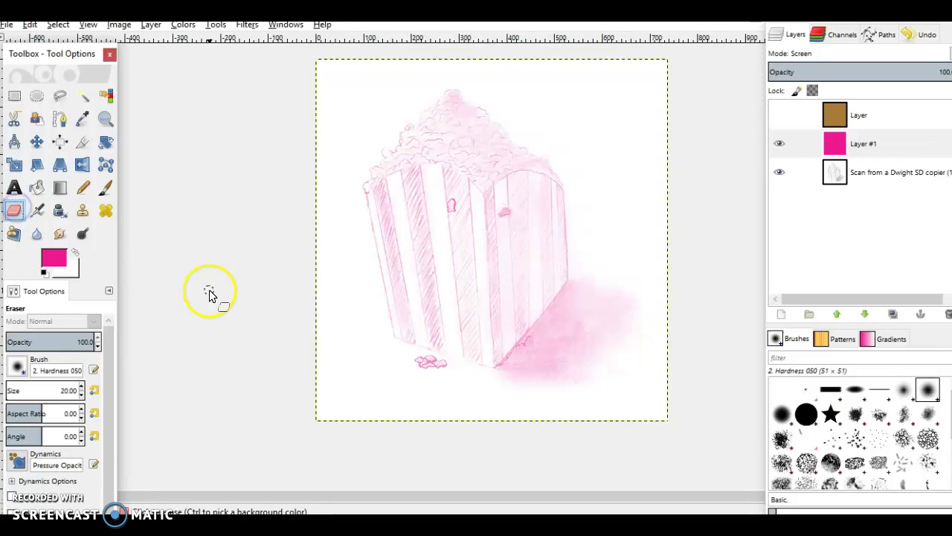
mouse_move(418, 360)
left_mouse_down()
mouse_move(428, 372)
mouse_move(442, 364)
left_mouse_up()
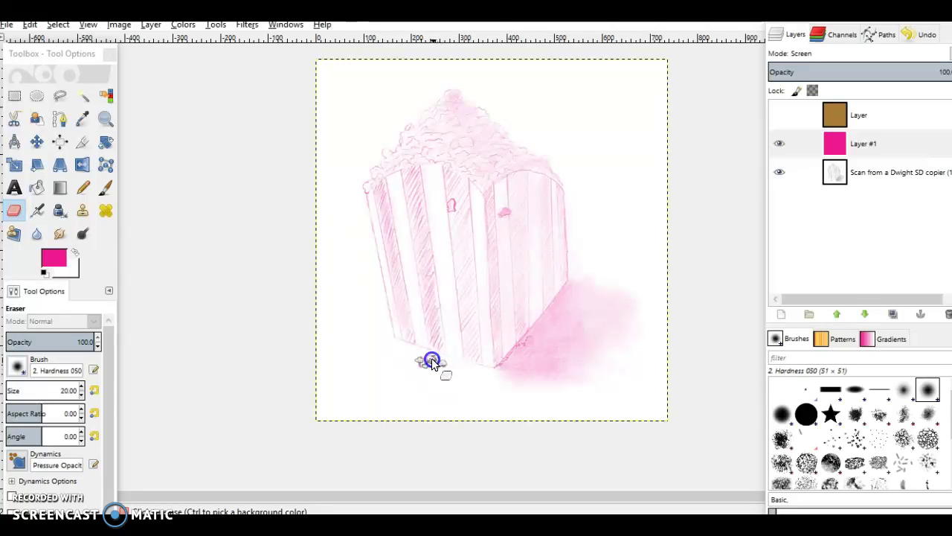
left_click_drag(445, 364, 429, 363)
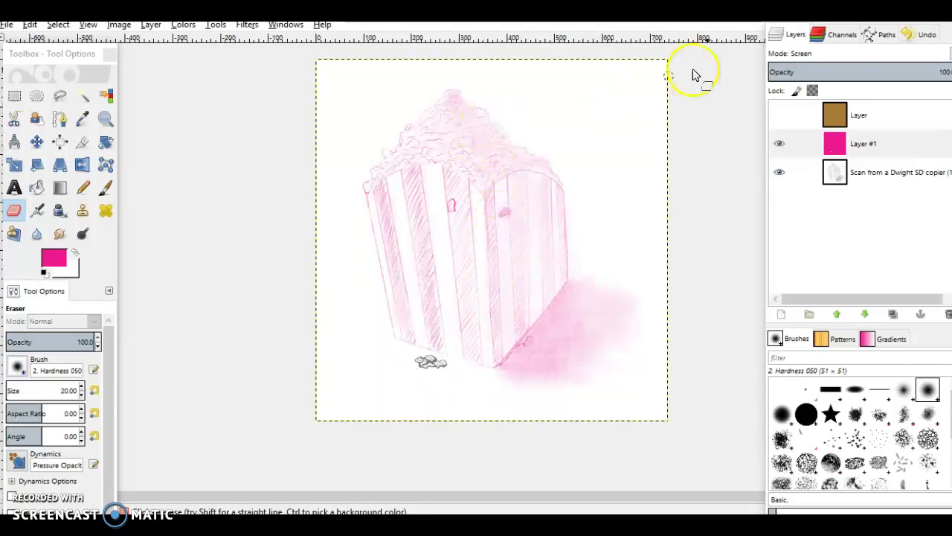
Erase part of the pink layer over the right slope of the popcorn pile and make the brown layer visible
left_click(780, 115)
mouse_move(520, 372)
left_mouse_down()
mouse_move(429, 378)
mouse_move(431, 363)
mouse_move(470, 364)
mouse_move(483, 344)
left_mouse_up()
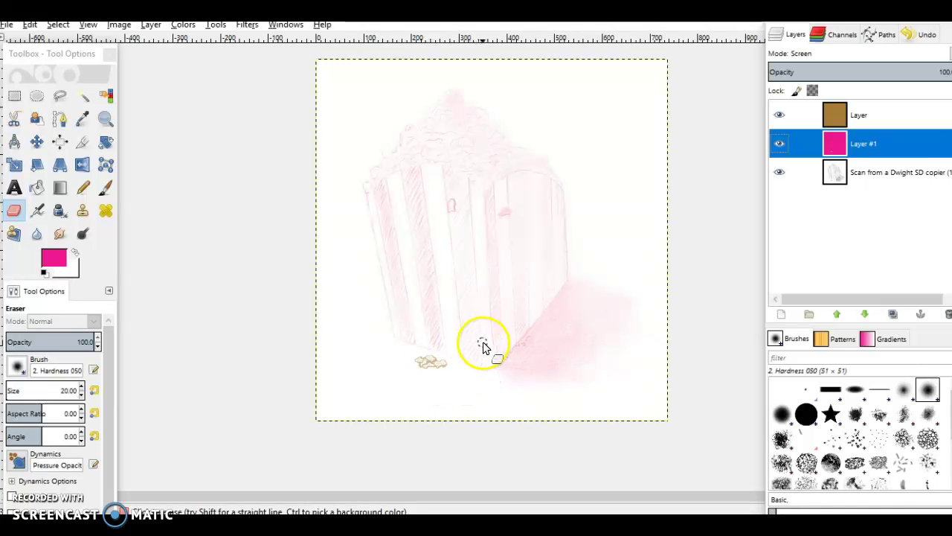
left_click(780, 115)
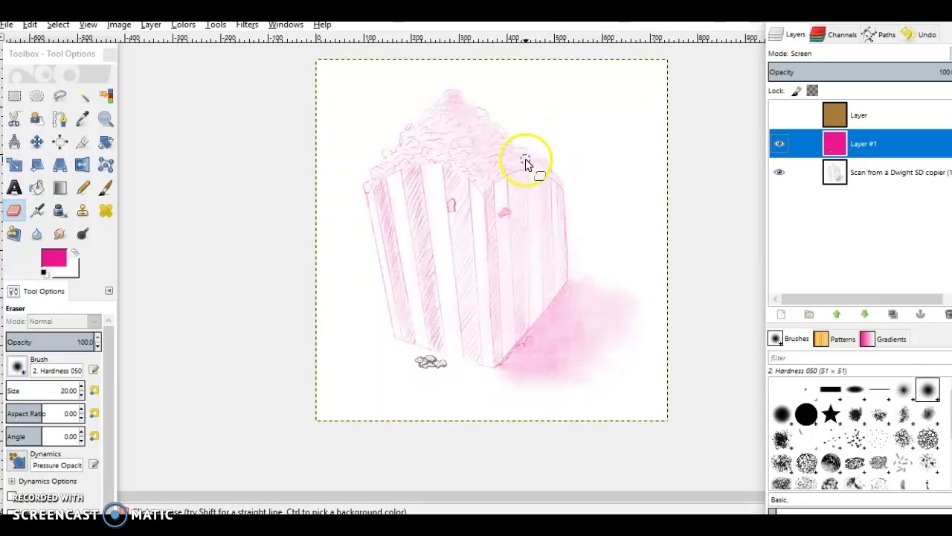
mouse_move(525, 154)
left_mouse_down()
mouse_move(468, 142)
mouse_move(521, 116)
mouse_move(479, 138)
mouse_move(465, 120)
mouse_move(473, 114)
mouse_move(463, 124)
mouse_move(451, 113)
mouse_move(499, 88)
mouse_move(461, 98)
left_mouse_up()
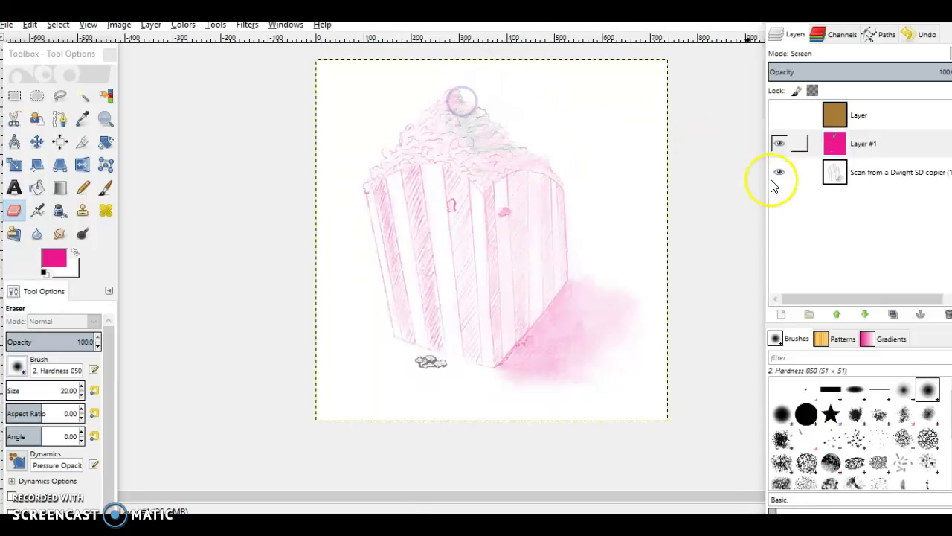
left_click(778, 118)
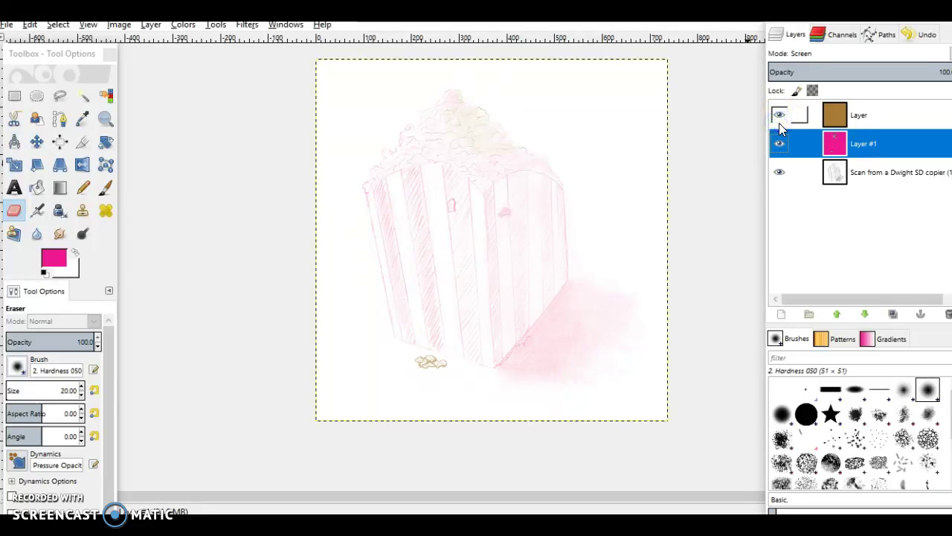
Select the brown layer and erase it over the lower part of the striped box and its shadow
left_click(840, 119)
left_click(810, 127)
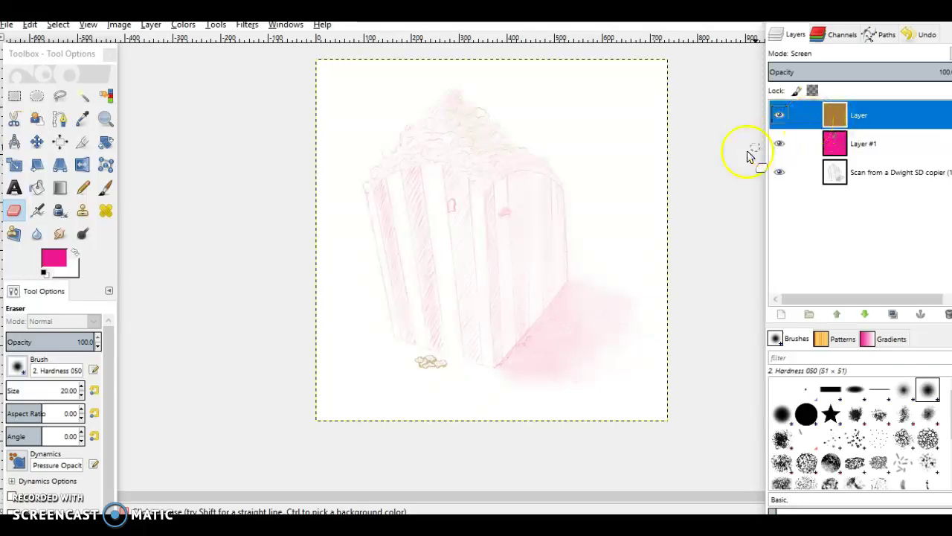
mouse_move(567, 234)
left_mouse_down()
mouse_move(520, 263)
mouse_move(540, 252)
mouse_move(532, 277)
mouse_move(572, 253)
mouse_move(537, 297)
mouse_move(551, 274)
left_mouse_up()
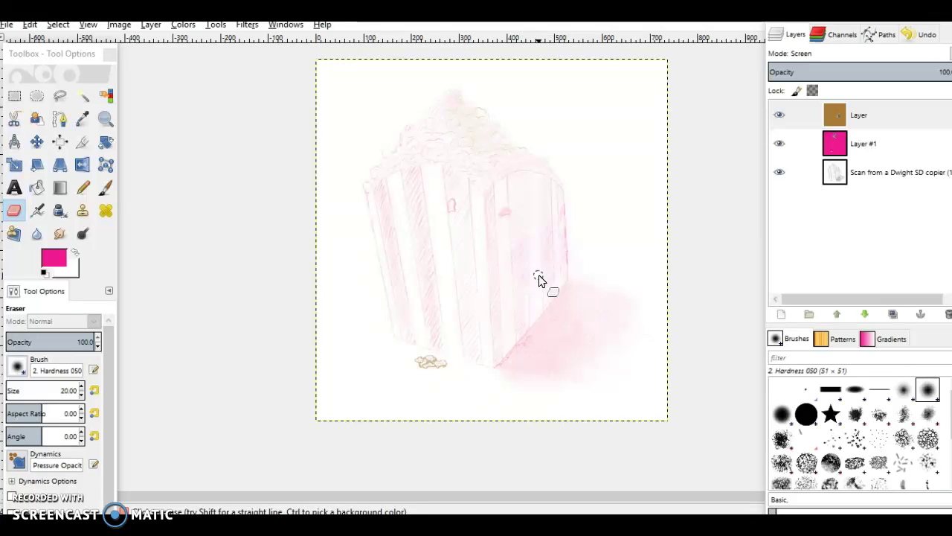
left_click(236, 438)
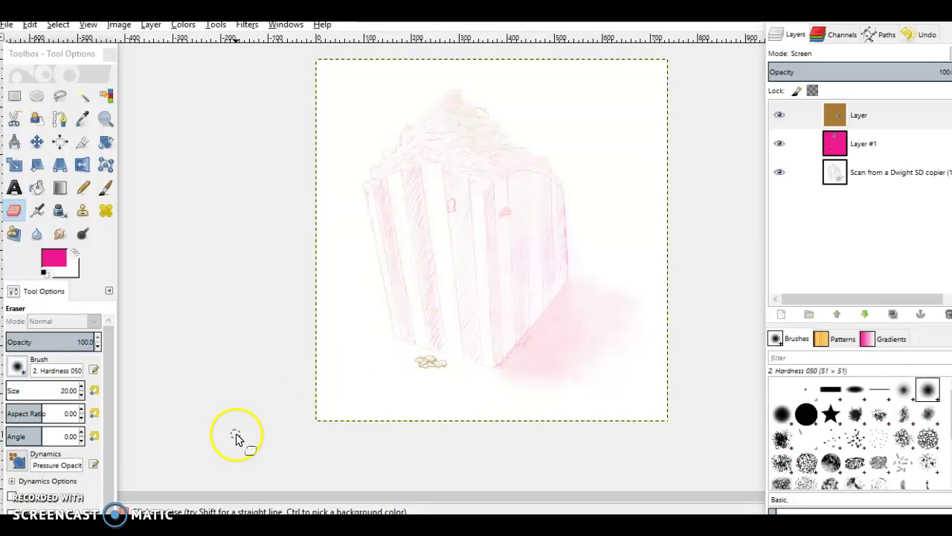
key("ctrl+z")
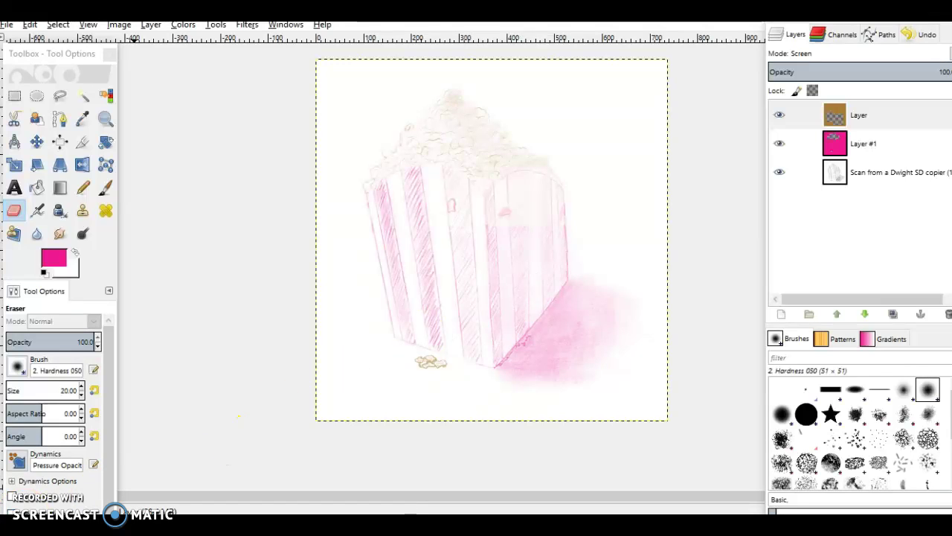
key("ctrl+z")
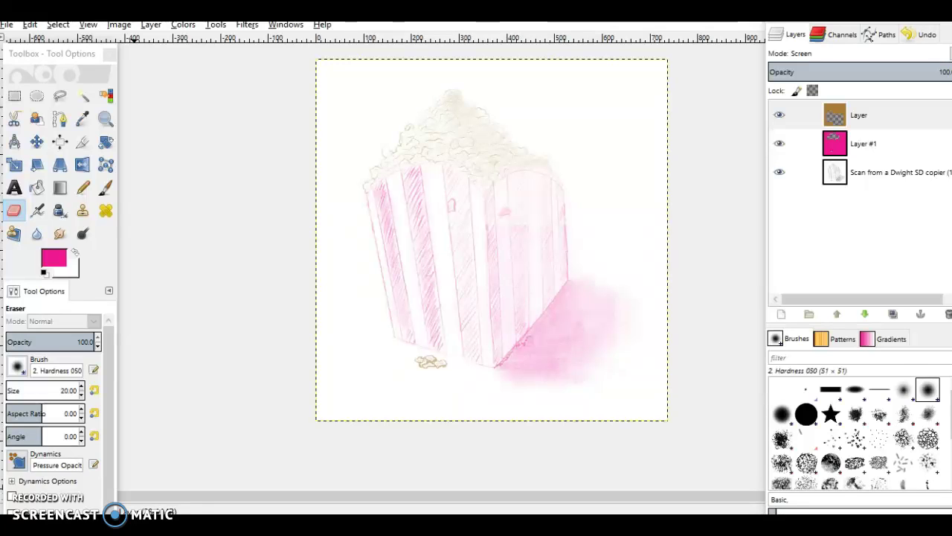